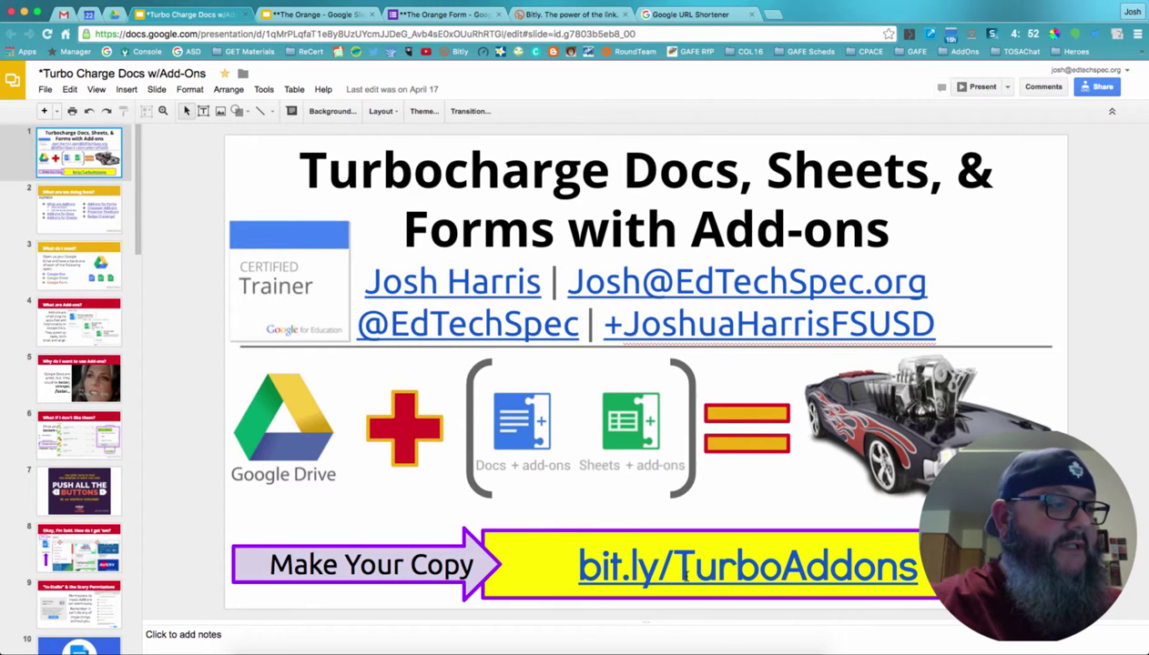
Follow the title slide's bit.ly make-your-copy link in a new tab and make a copy of the deck.
left_click(684, 566)
left_click(667, 605)
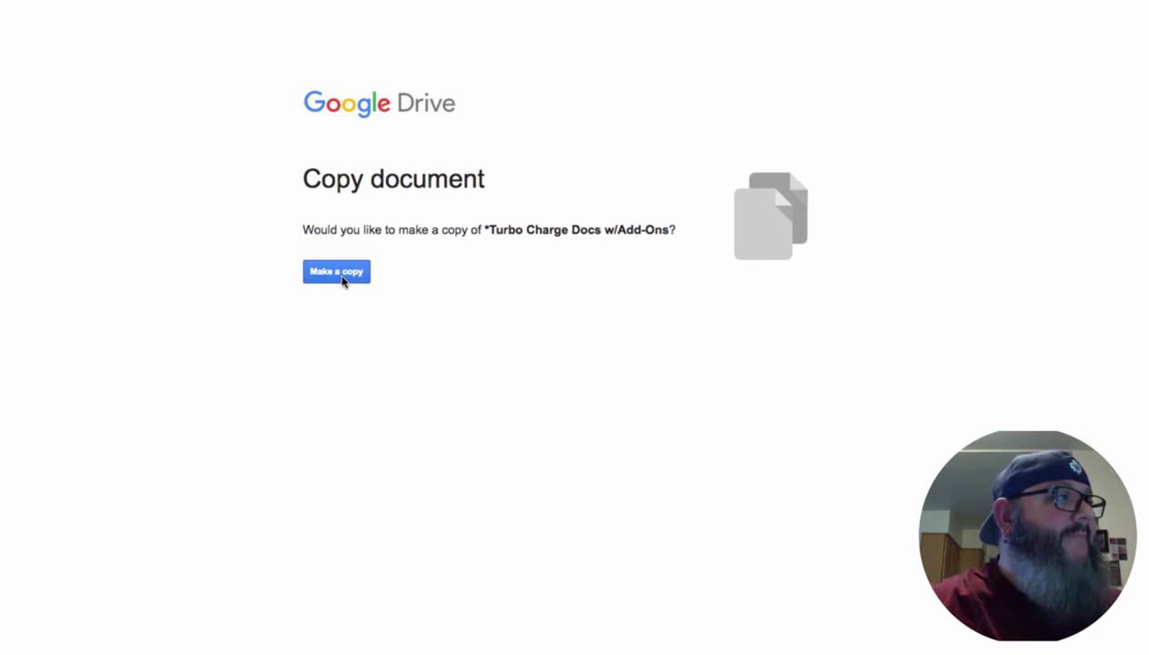
left_click(339, 273)
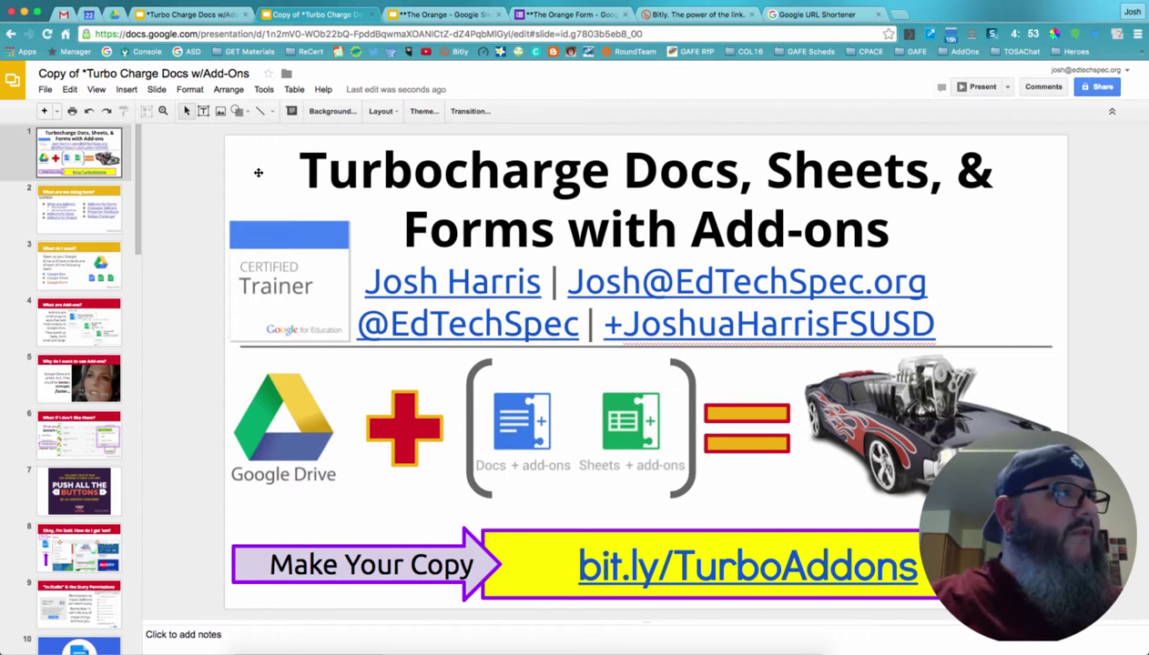
Close the copy's tab and open the original deck's advanced Sharing settings.
left_click(372, 16)
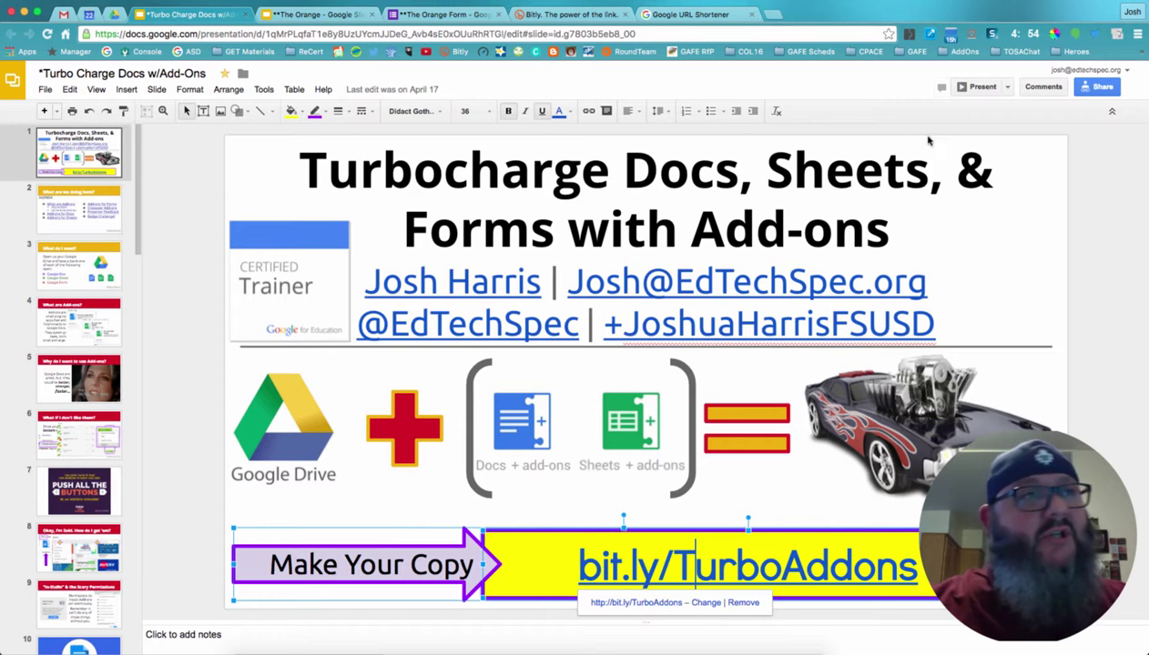
left_click(1097, 91)
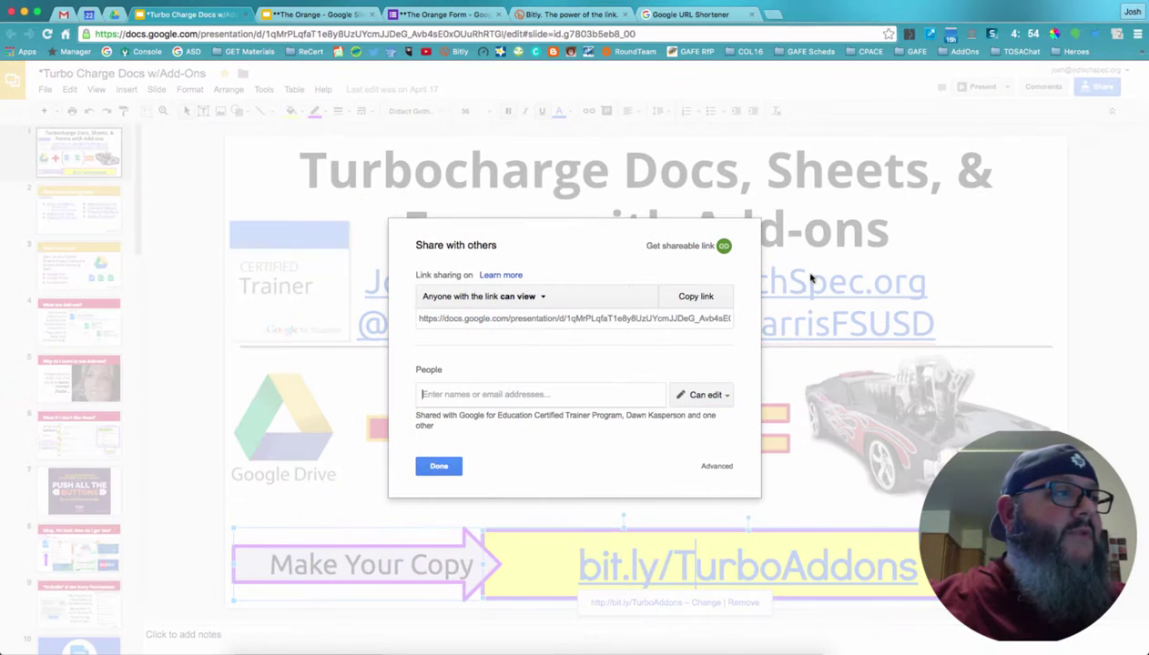
left_click(715, 466)
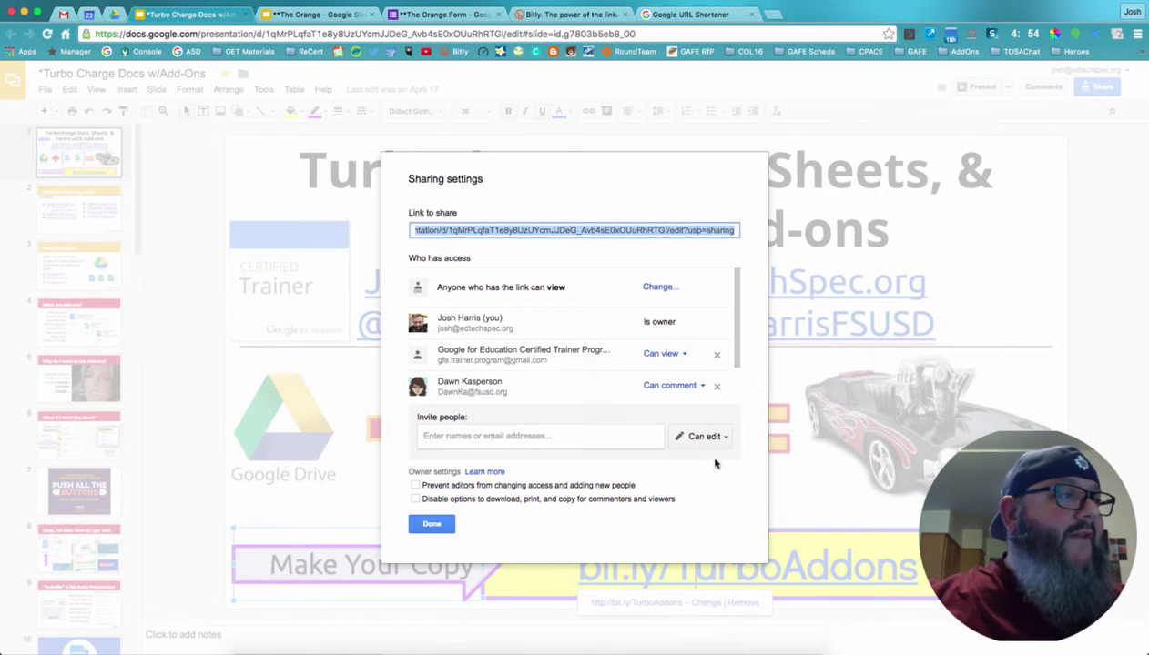
Set link sharing to Off - Specific people and save.
left_click(647, 289)
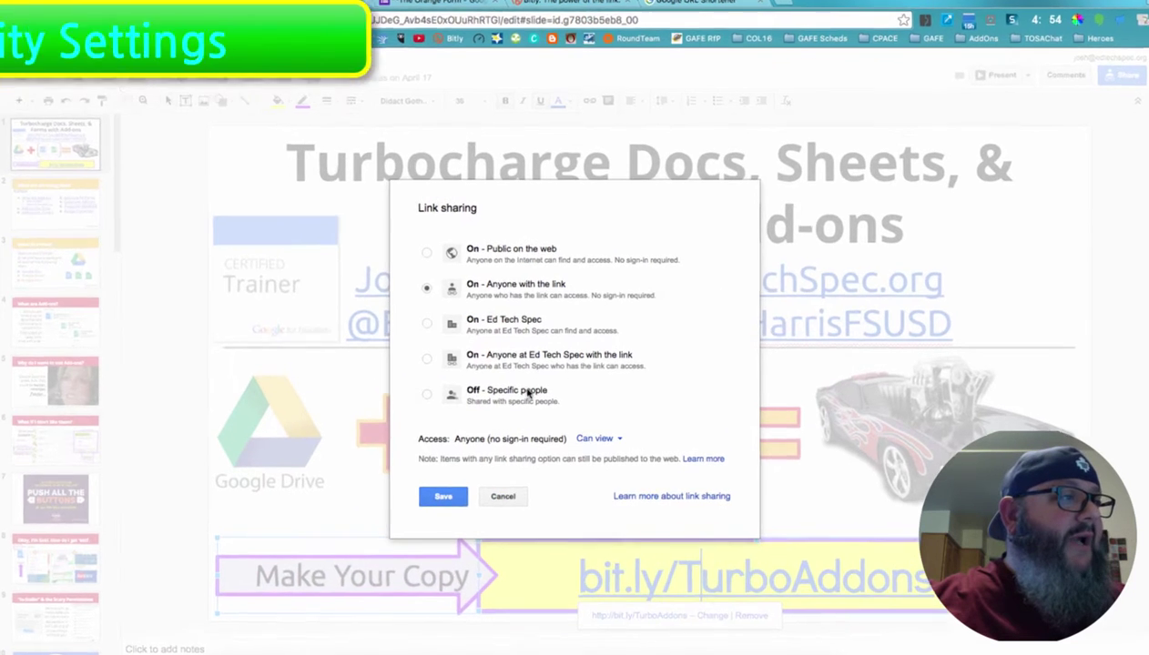
left_click(528, 391)
left_click(444, 496)
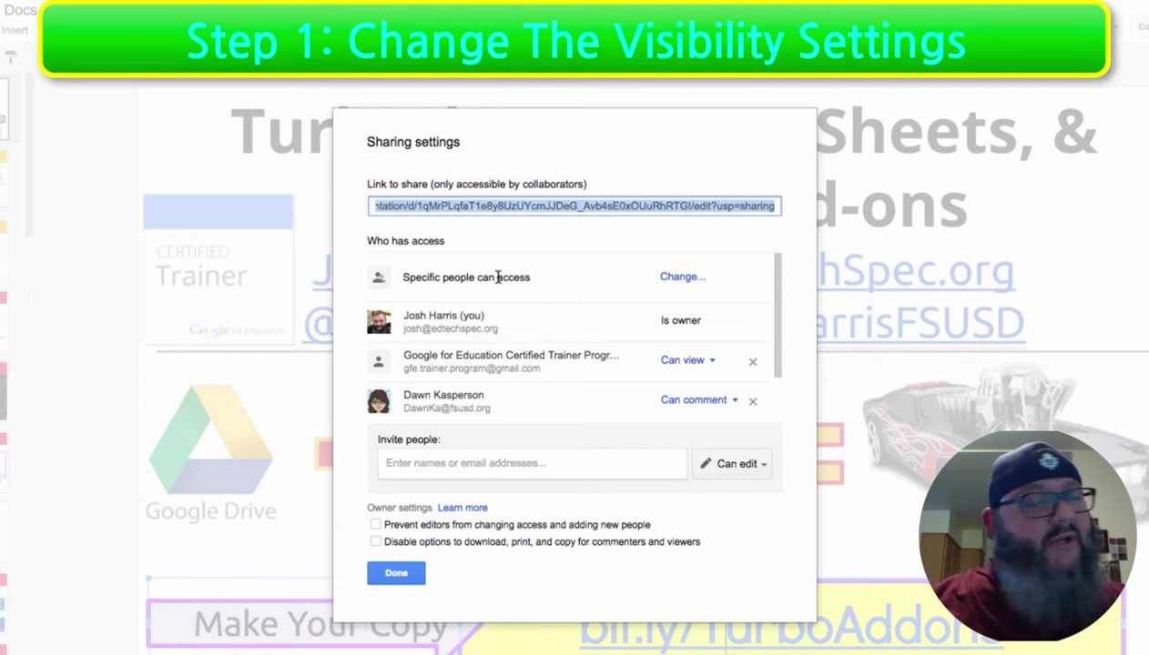
Change link sharing to On - Anyone with the link and save it.
left_click(679, 278)
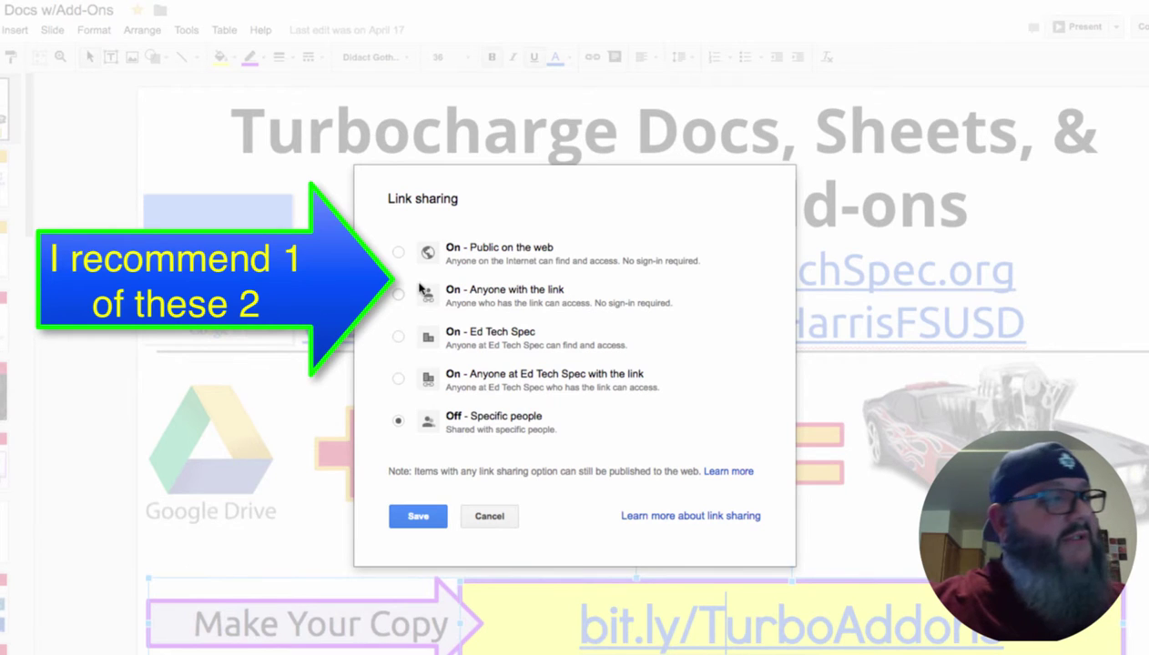
left_click(452, 249)
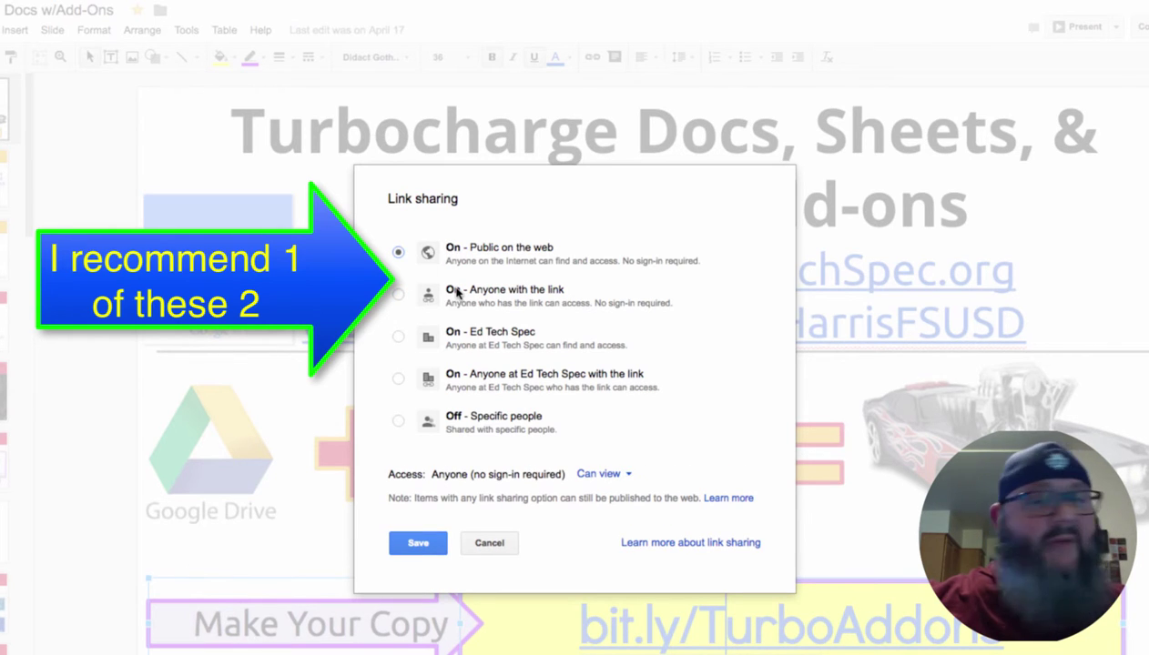
left_click(398, 294)
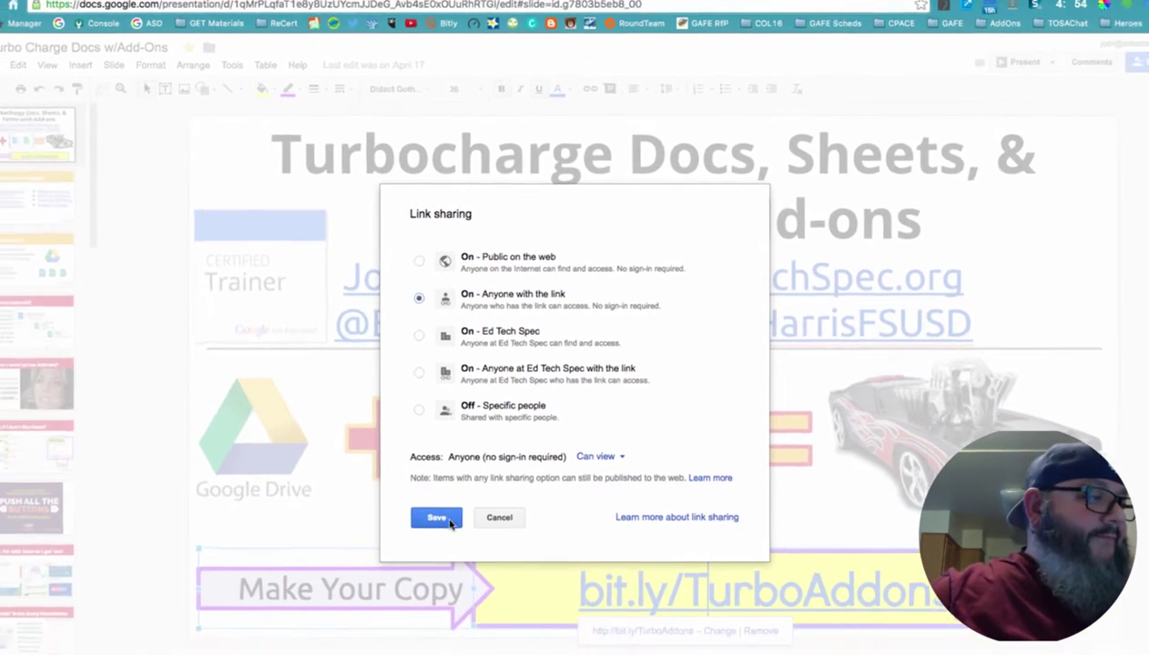
left_click(432, 544)
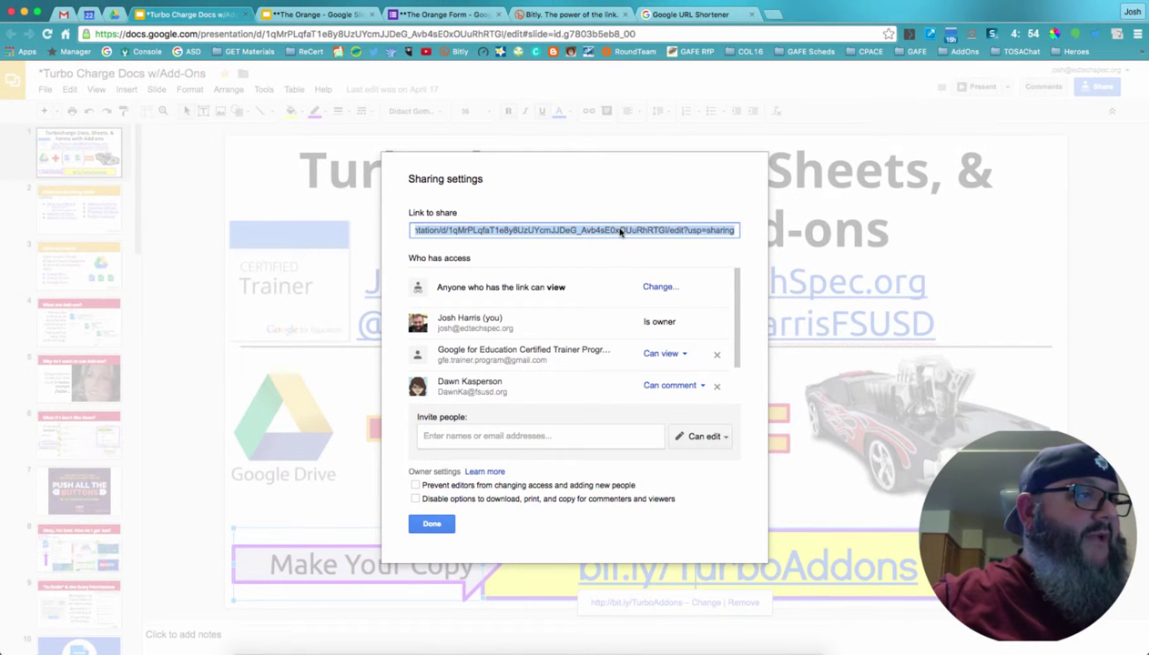
Copy the deck's share link and paste it into a new tab's address bar.
right_click(620, 233)
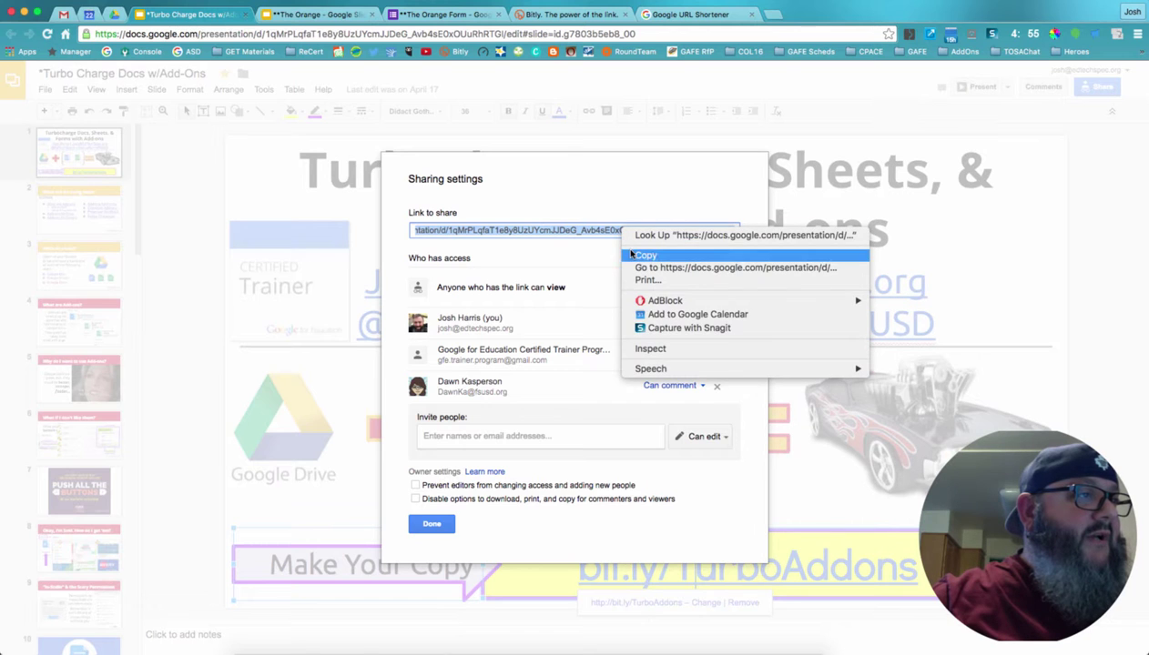
left_click(643, 255)
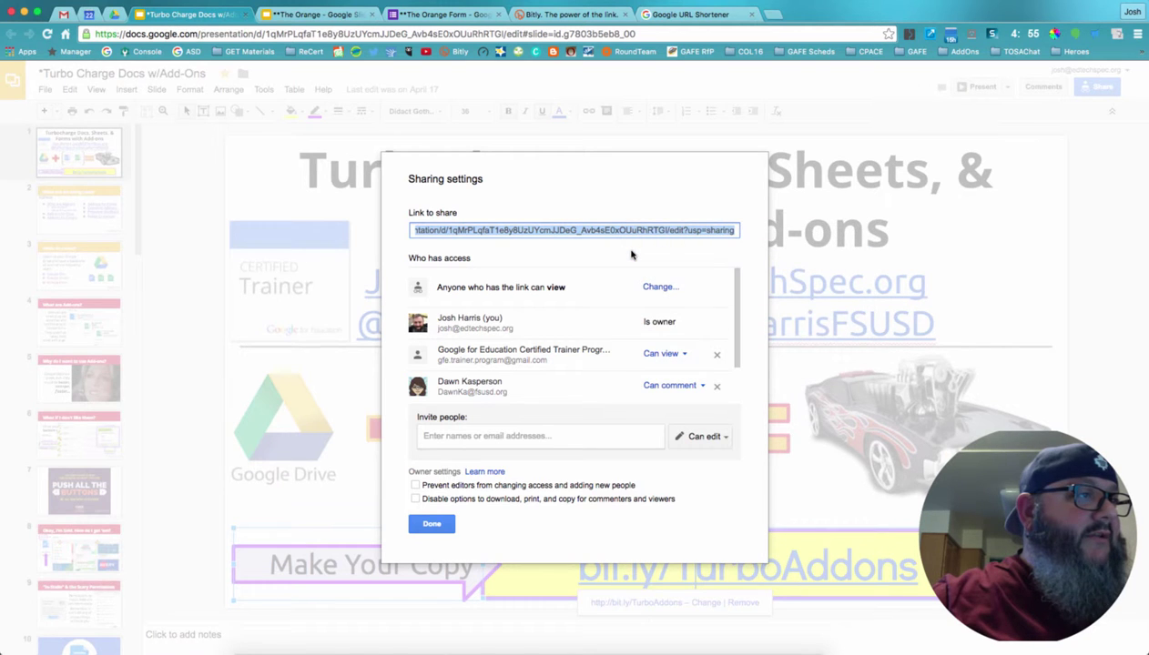
left_click(774, 16)
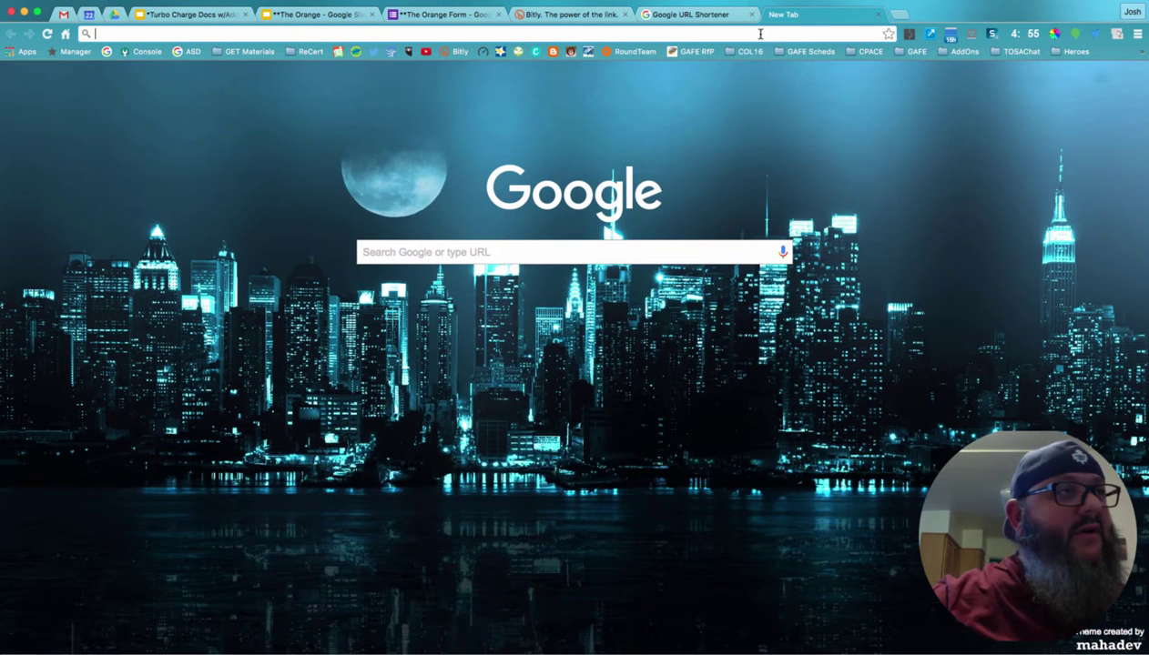
right_click(760, 34)
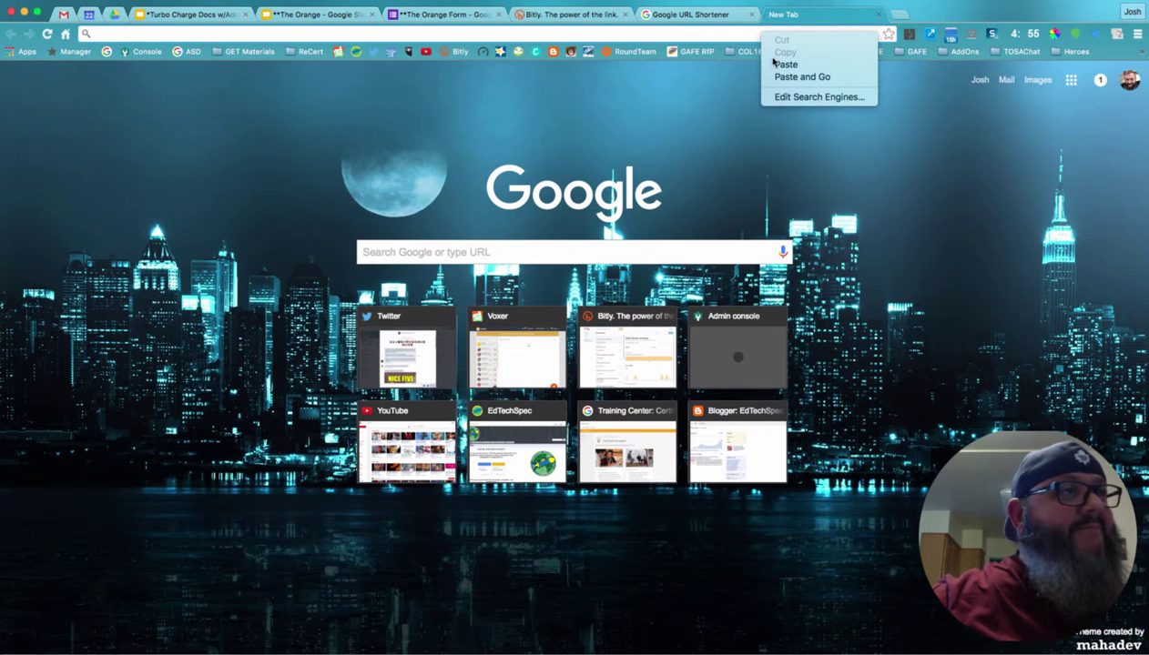
left_click(774, 62)
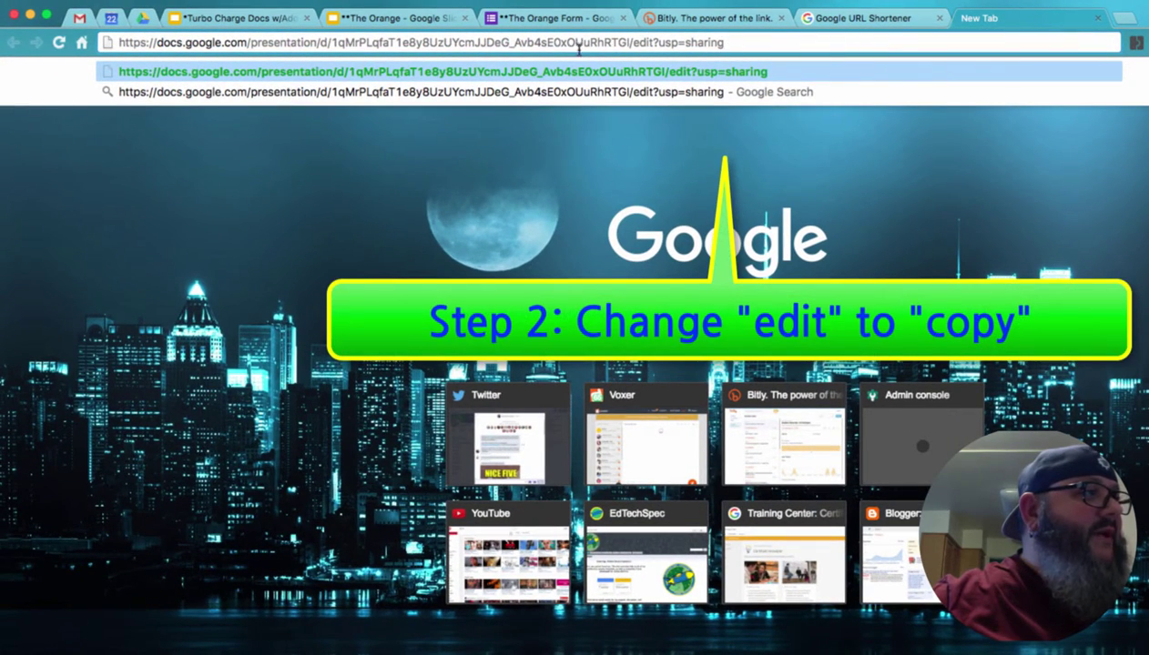
Replace 'edit' with 'copy' in the pasted URL and select the whole link.
double_click(641, 43)
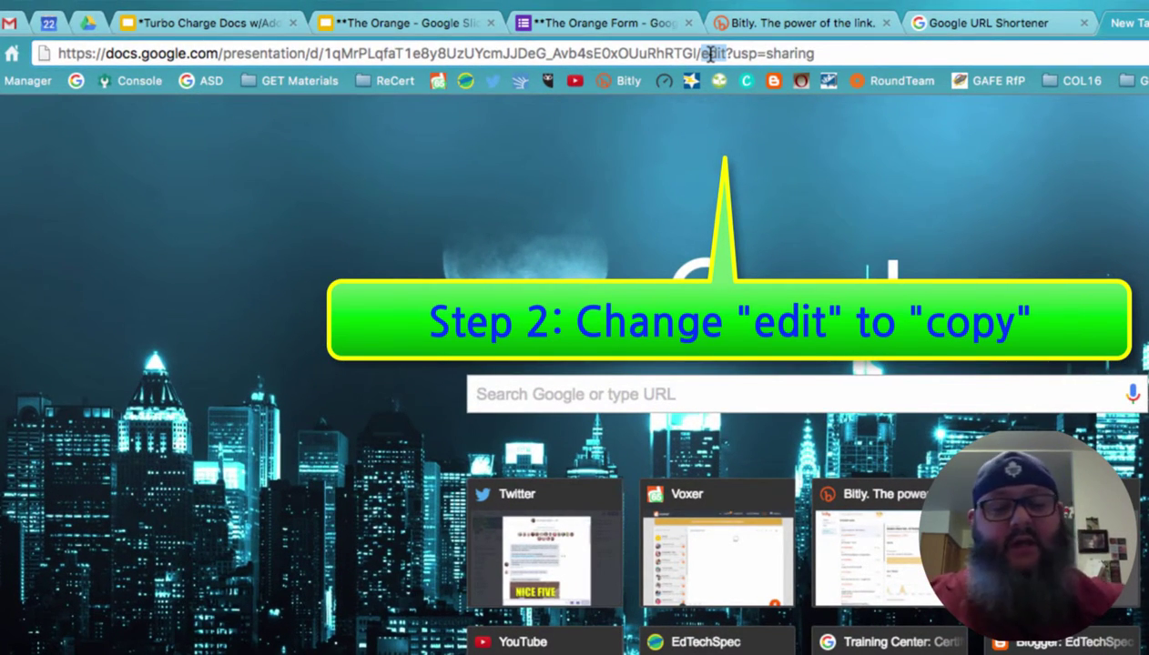
type("cop")
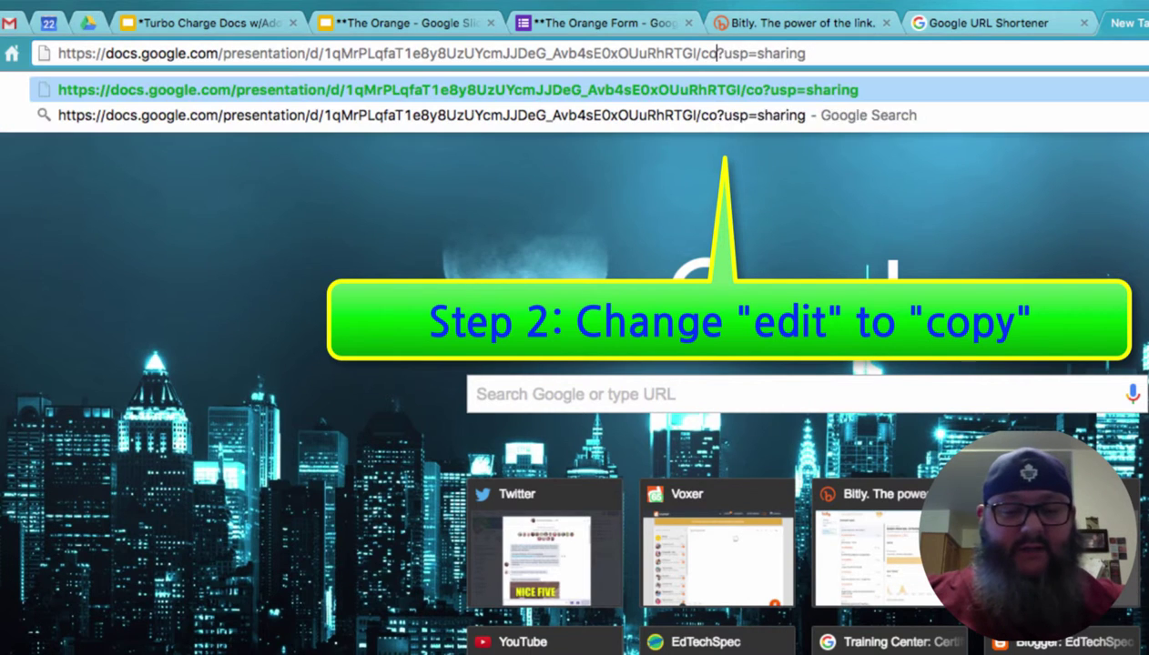
type("y")
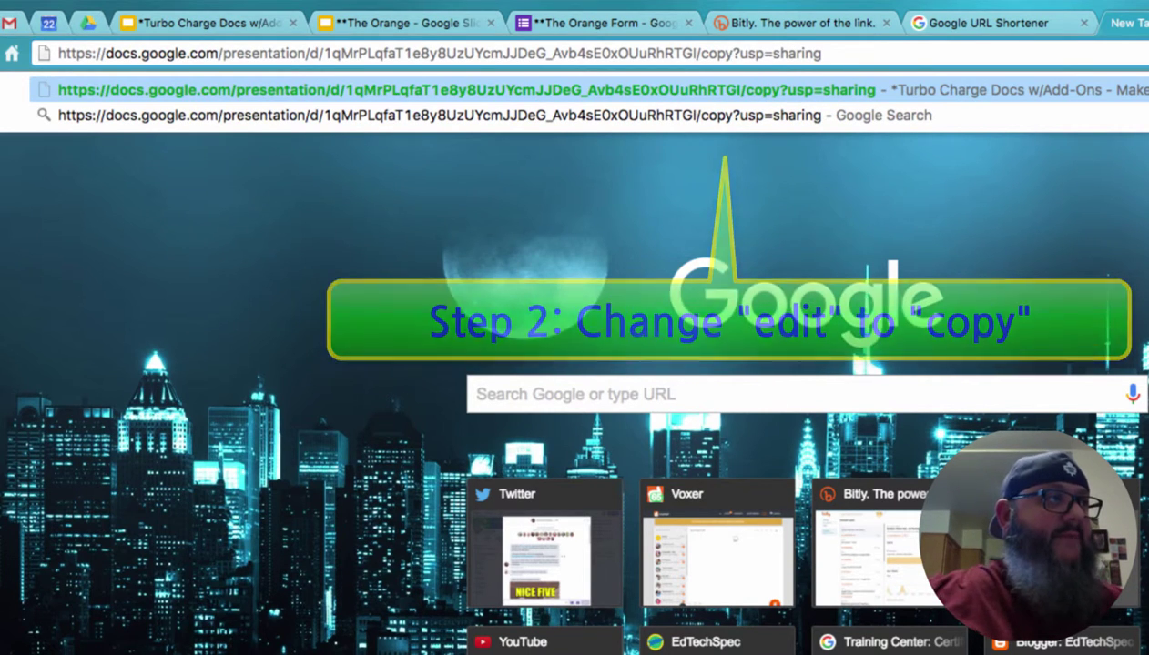
left_click_drag(841, 53, 57, 52)
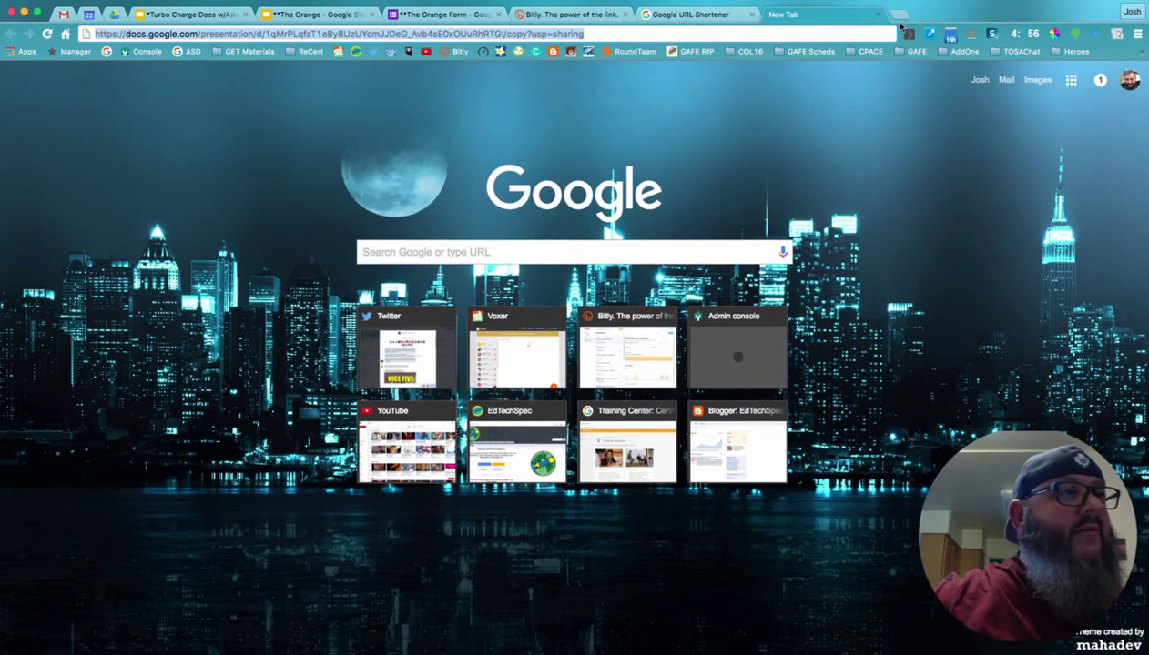
Paste and load the /copy link in a fresh tab to reach the Copy document page.
left_click(899, 18)
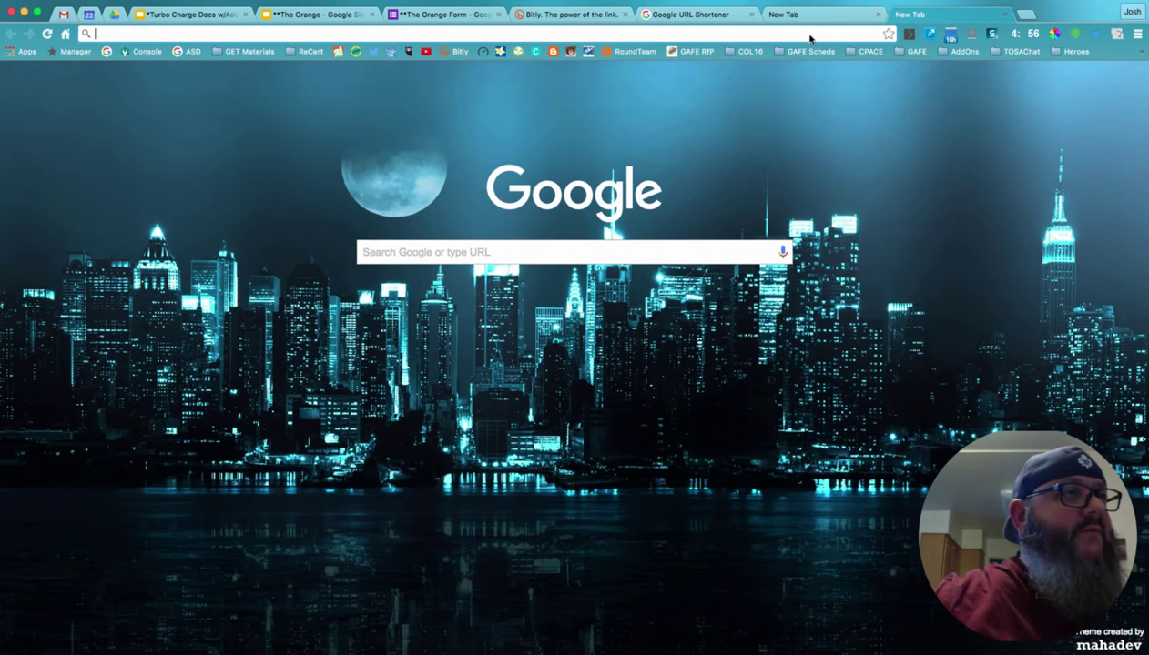
right_click(810, 35)
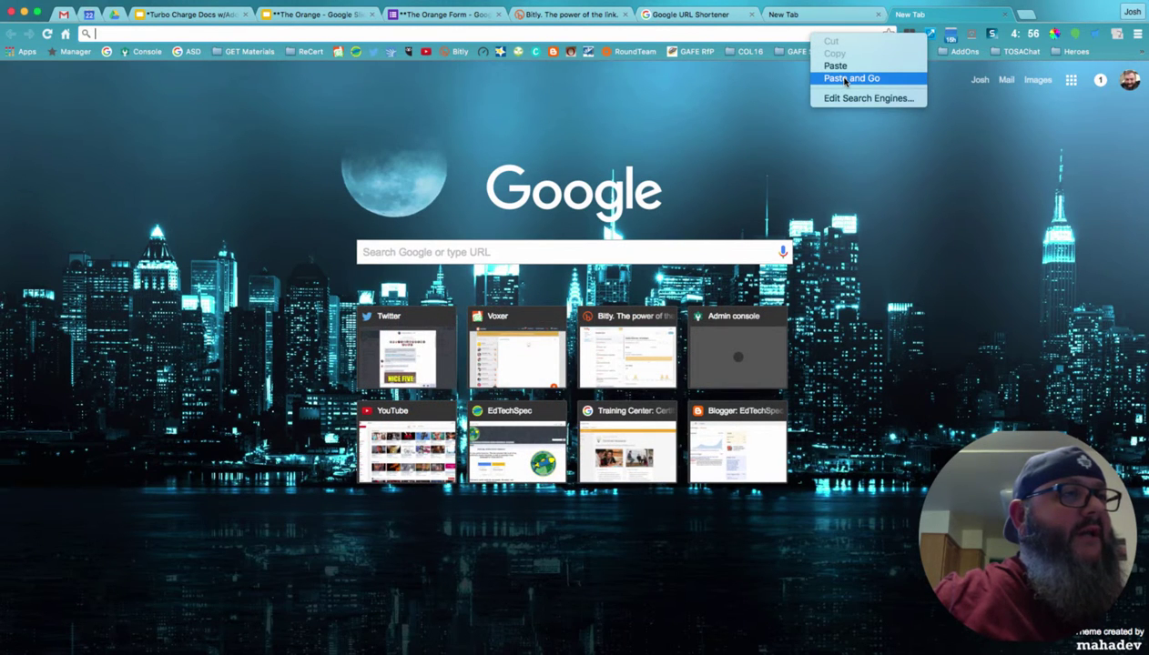
left_click(845, 79)
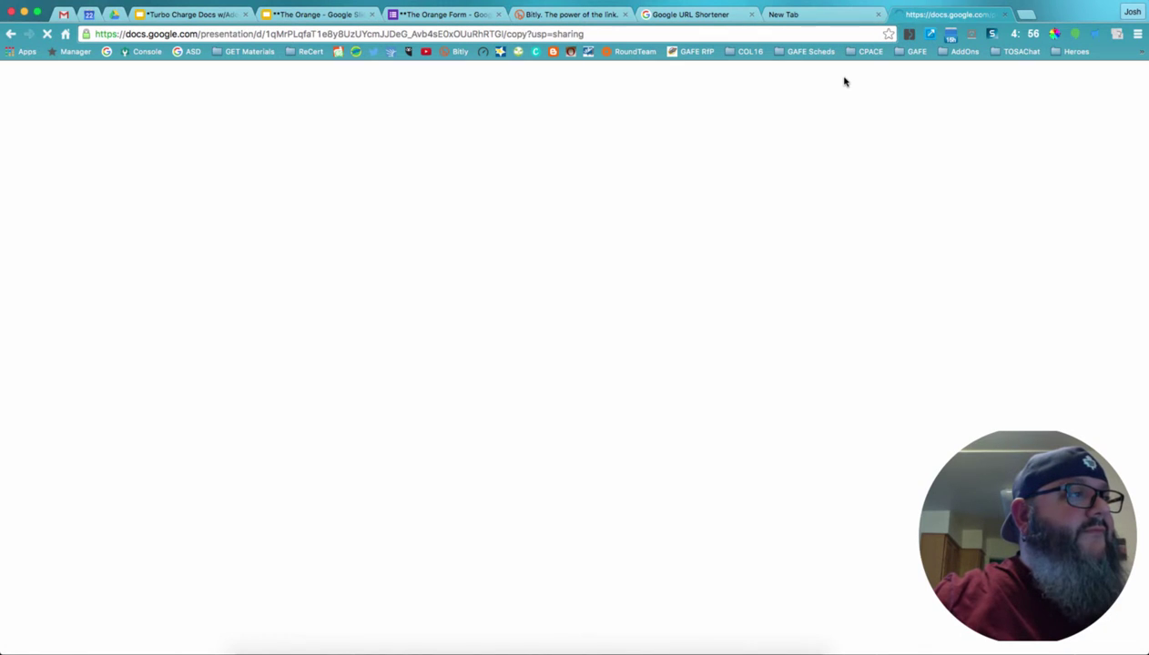
Close the test tab and return to the deck with Sharing settings dismissed.
left_click(1003, 15)
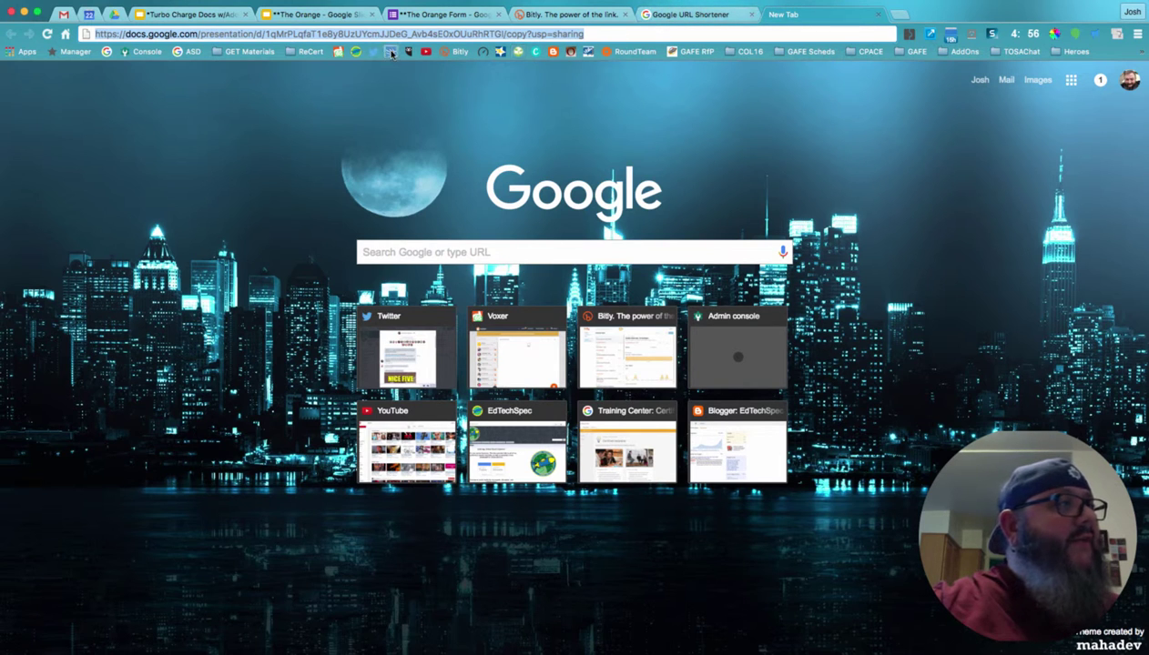
left_click(220, 15)
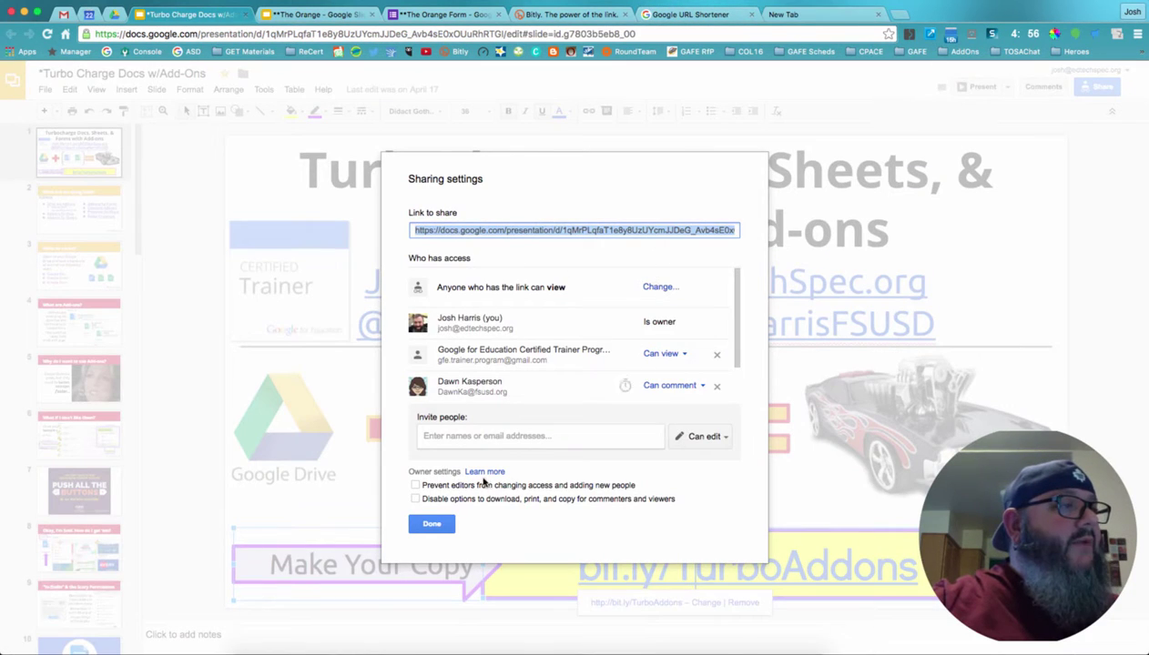
left_click(432, 525)
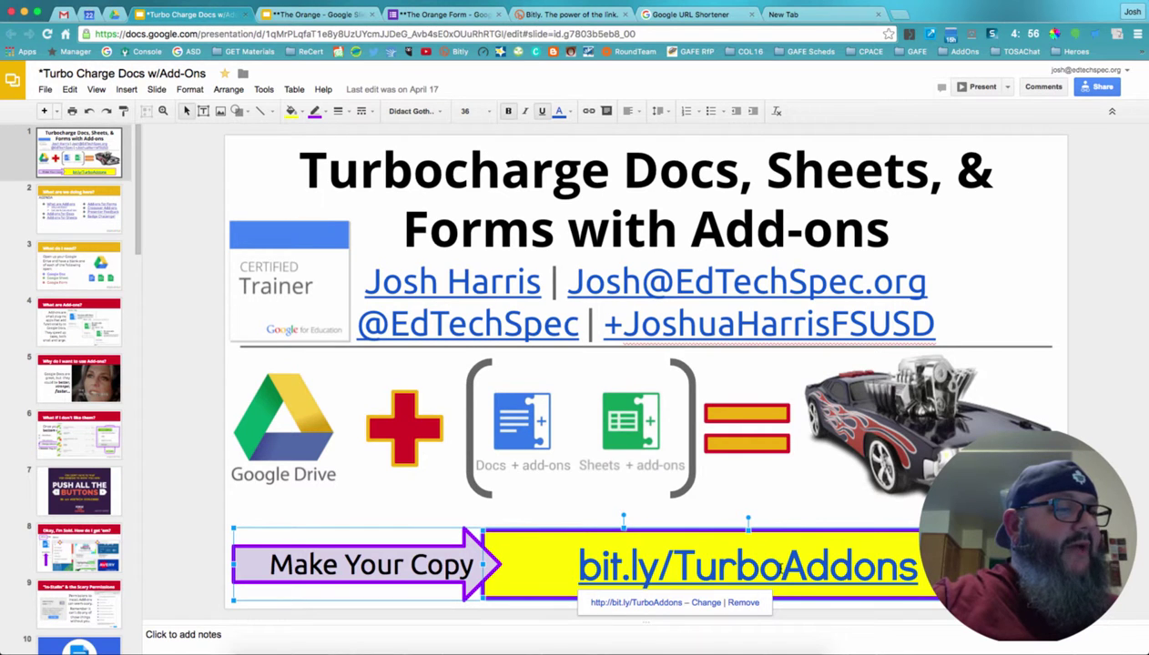
Paste the deck's /copy link into Google URL Shortener and shorten it to goo.gl/6LYHZC.
left_click(607, 15)
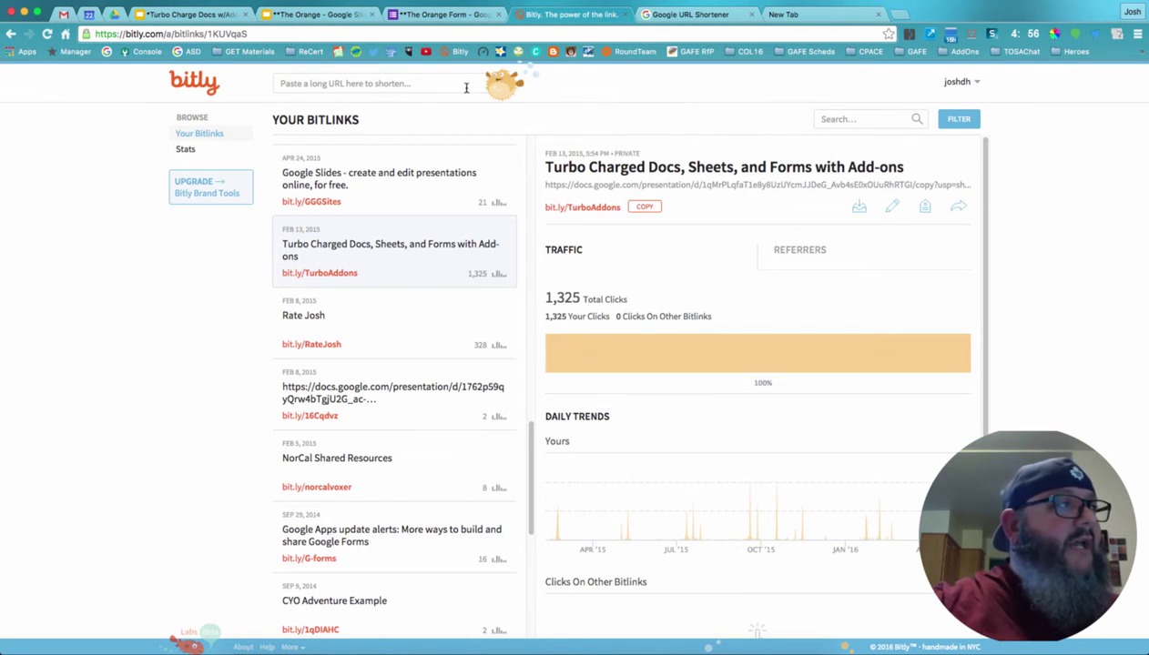
left_click(420, 84)
left_click(687, 15)
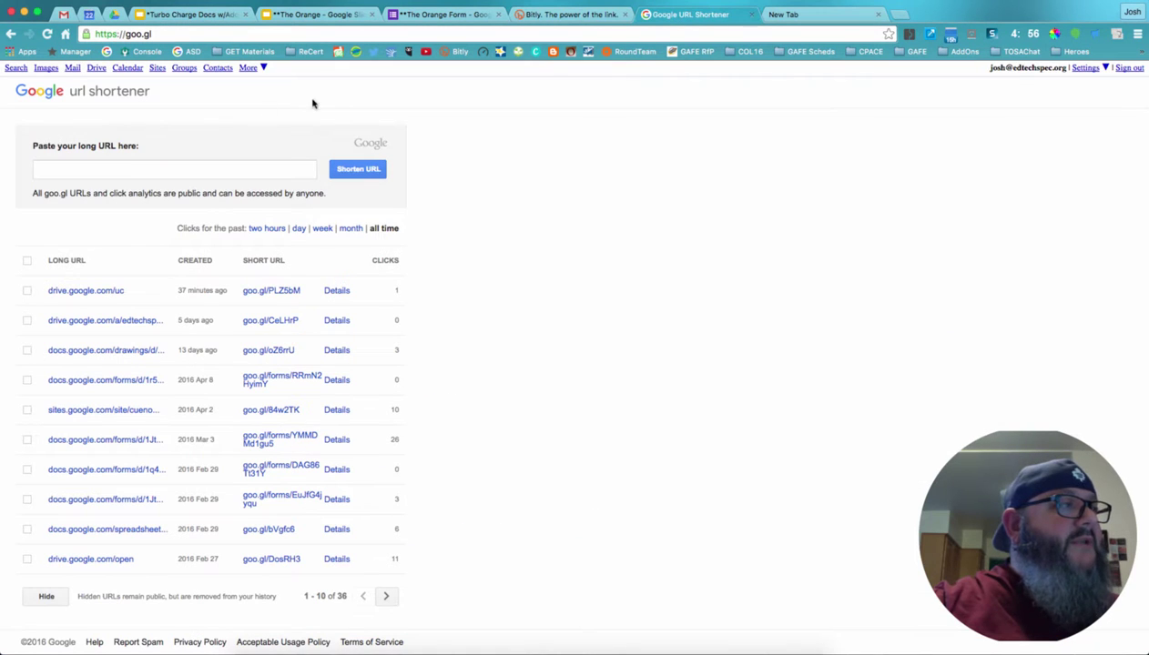
left_click(223, 168)
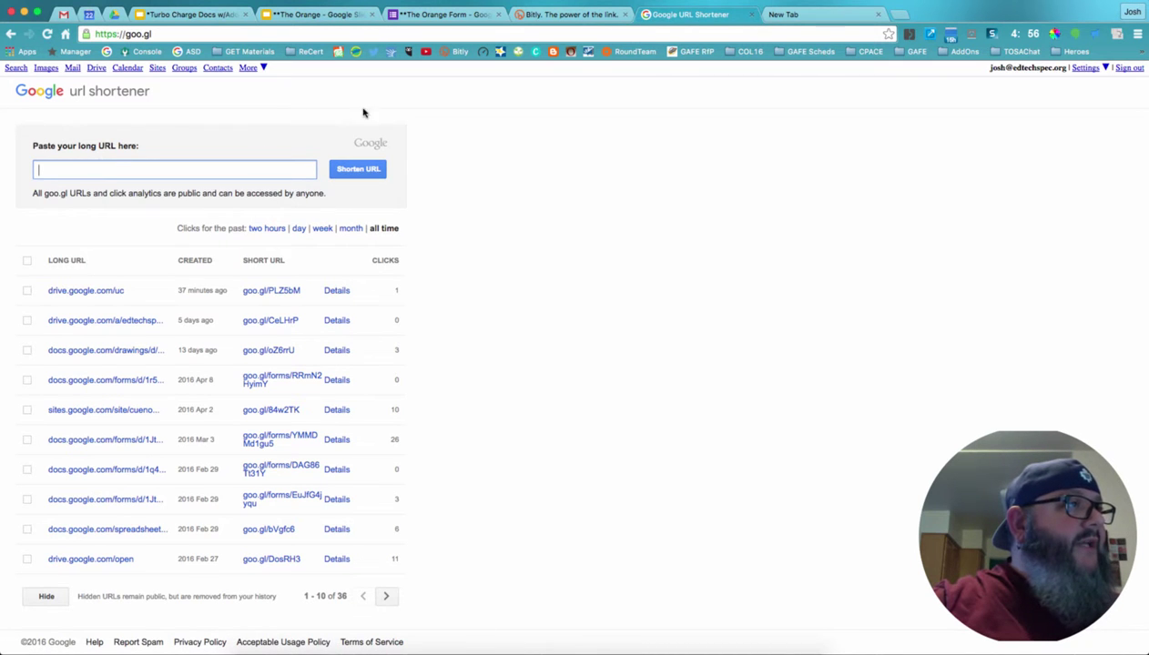
left_click(587, 14)
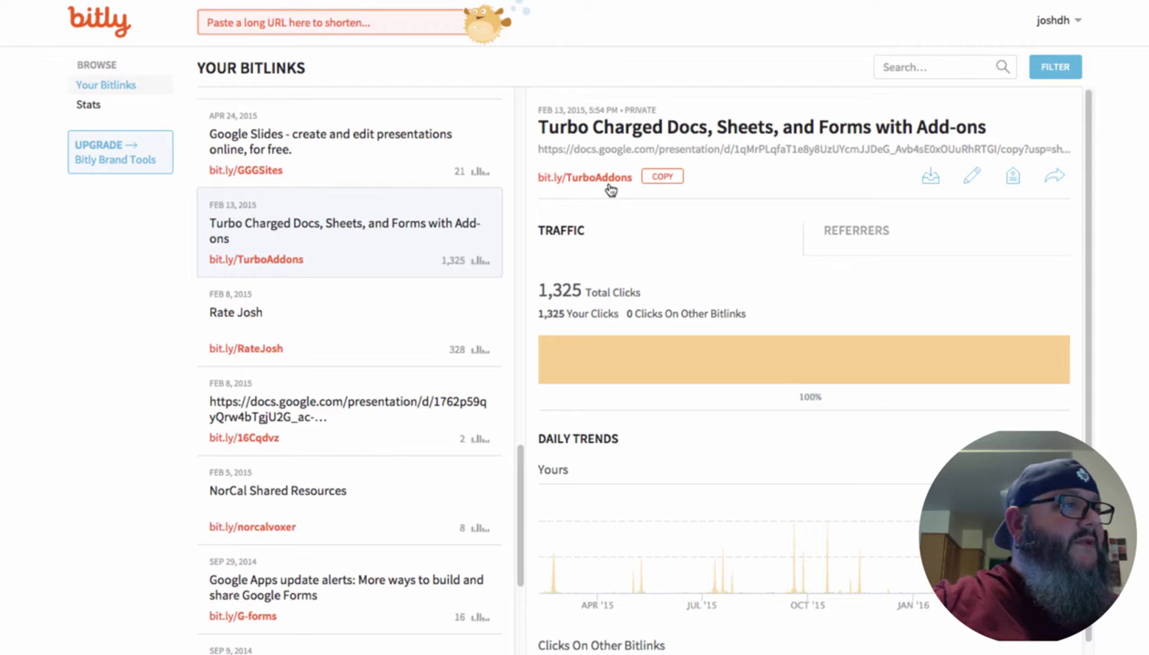
left_click(689, 15)
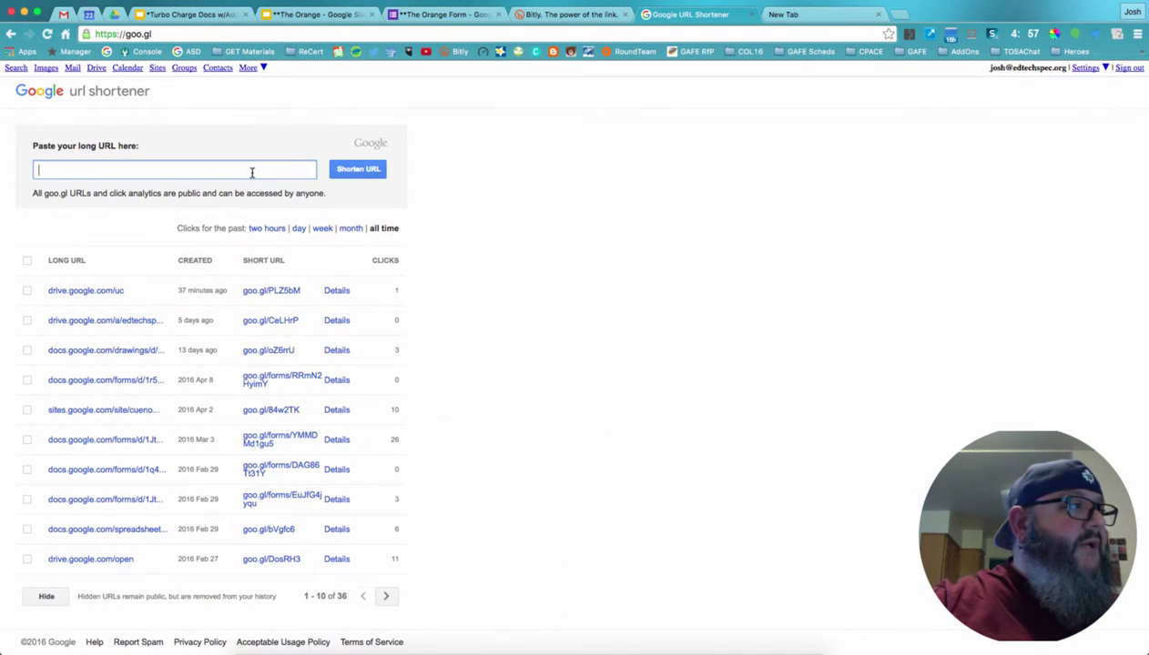
right_click(252, 172)
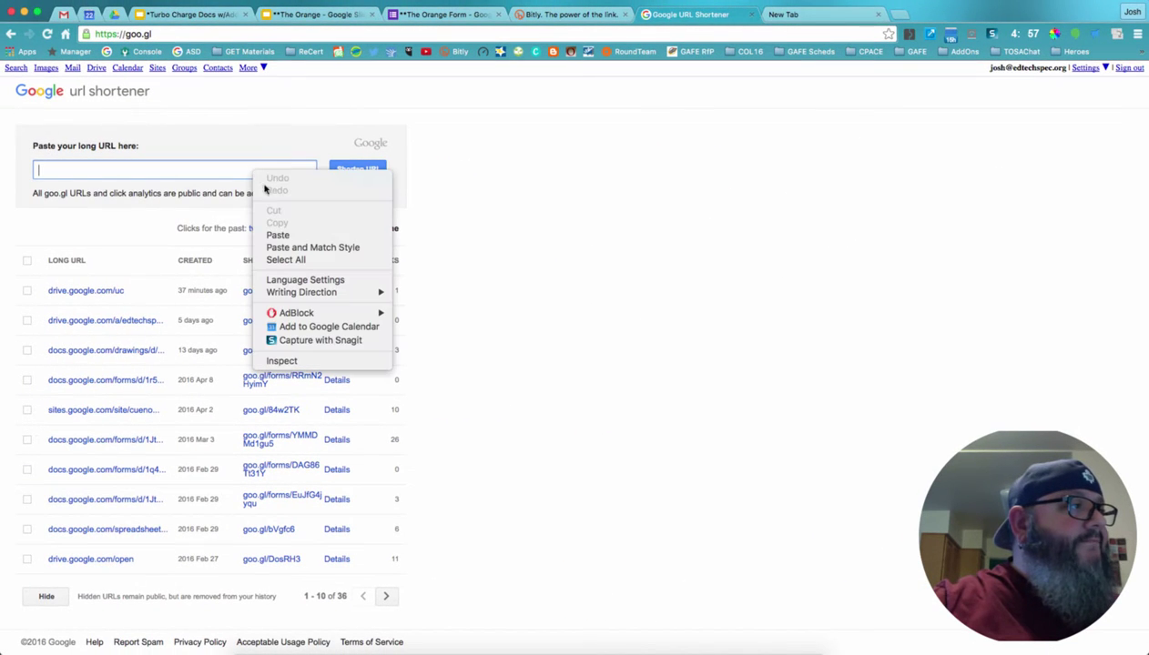
left_click(289, 234)
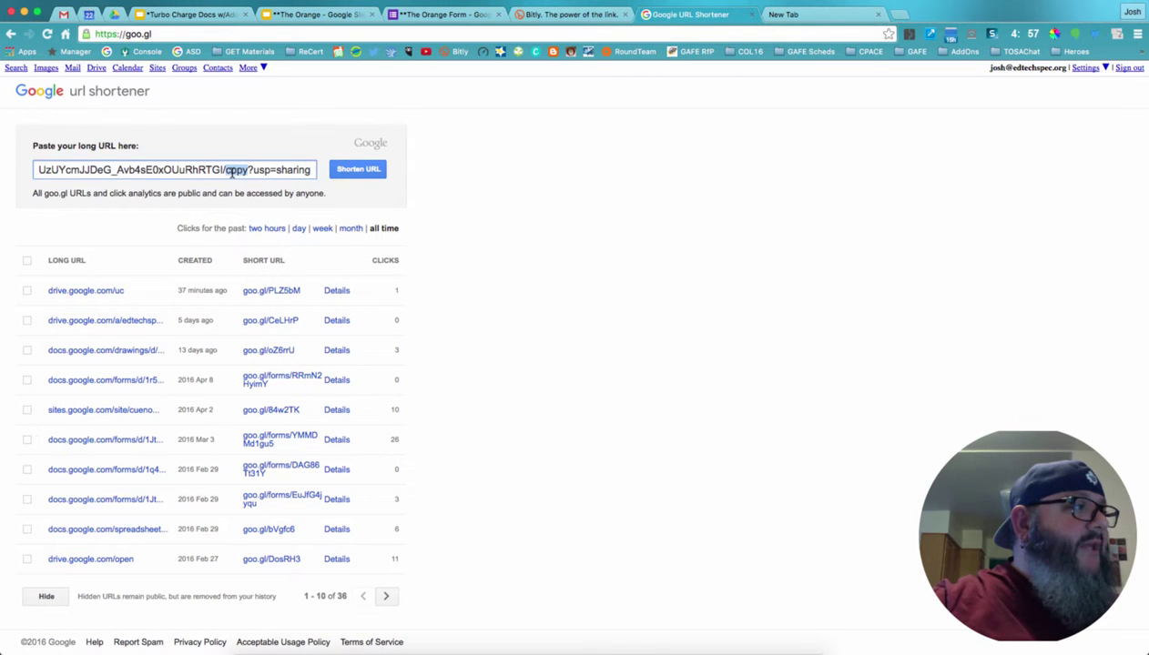
left_click(355, 170)
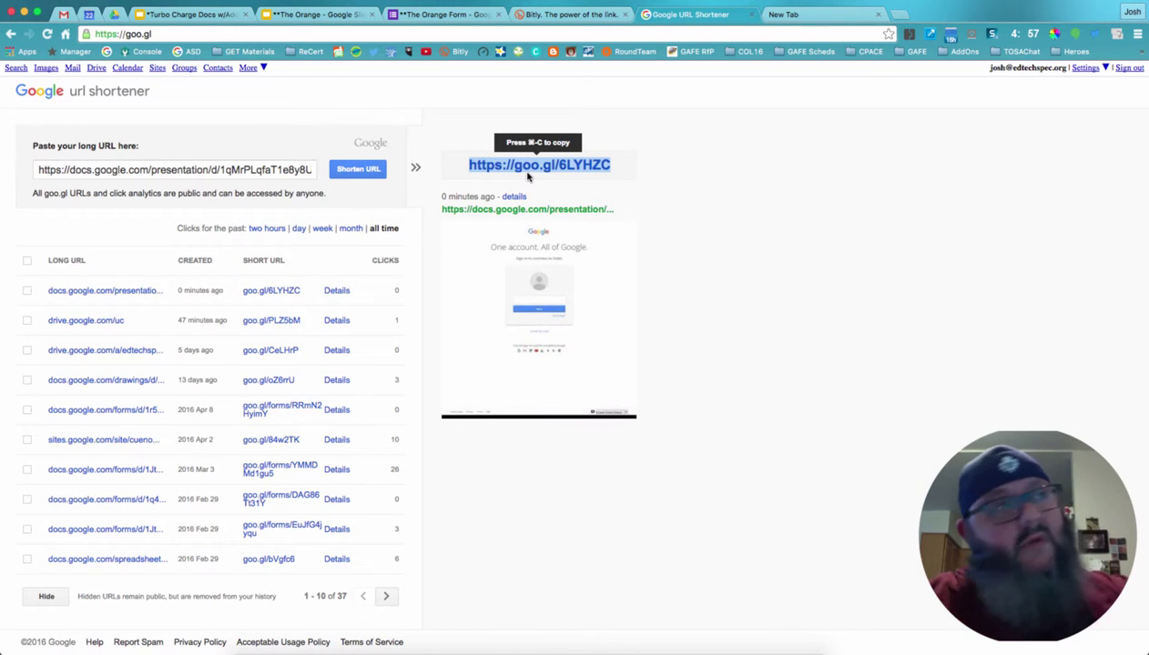
left_click(817, 19)
left_click(800, 34)
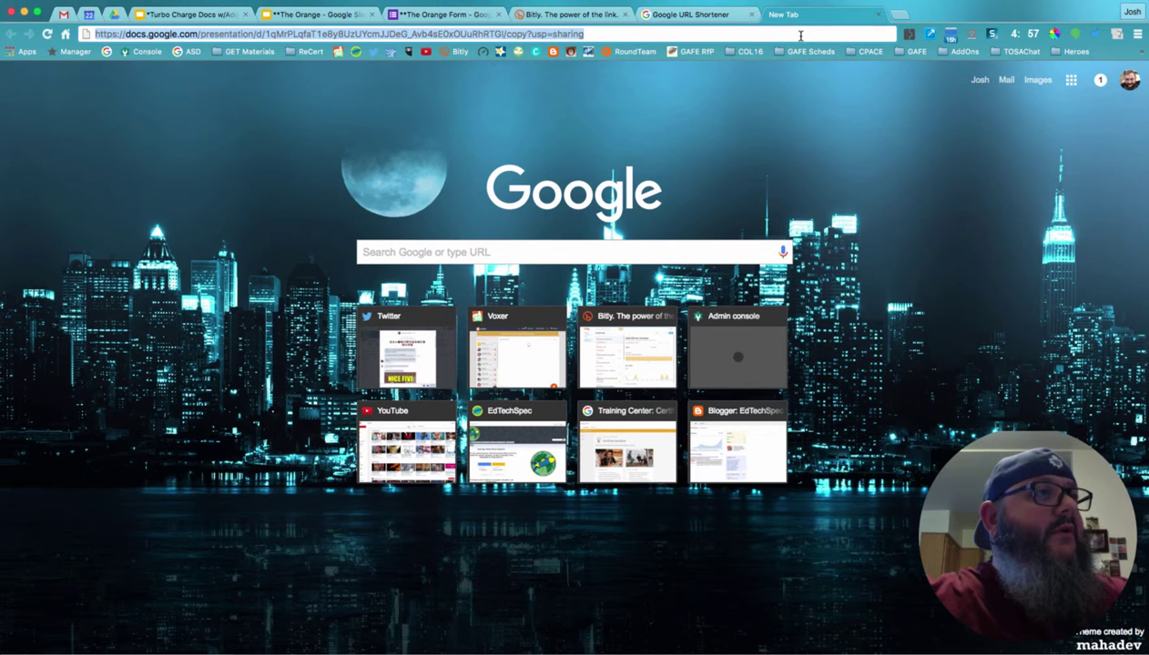
type("https://goo.gl/6LYHZC")
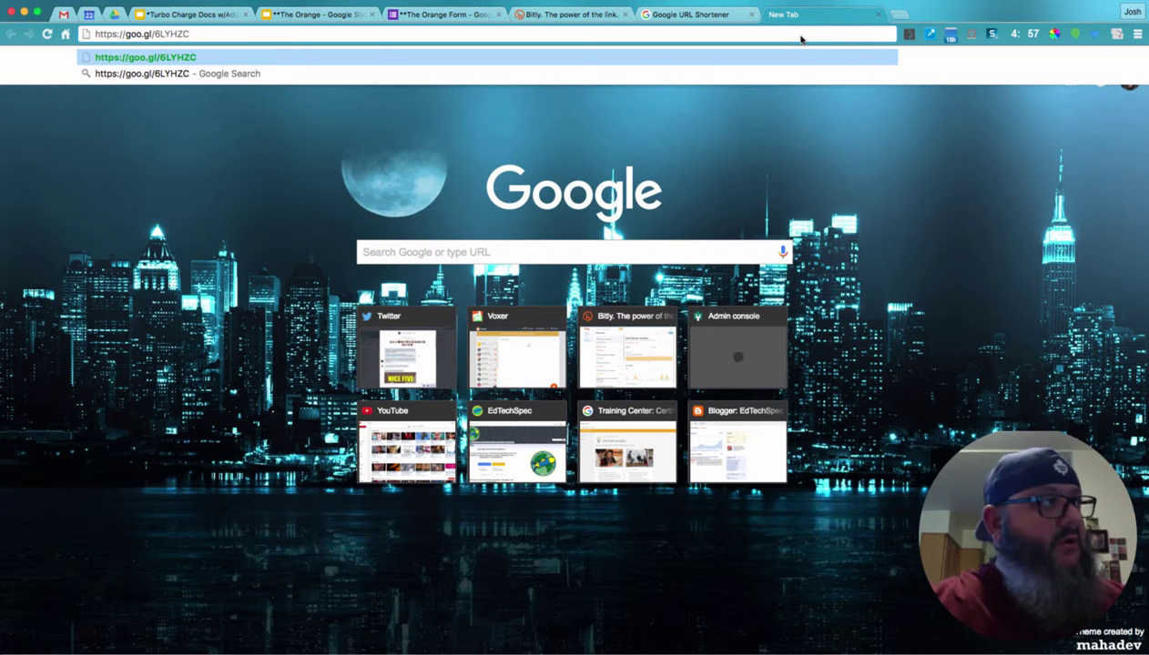
key("Return")
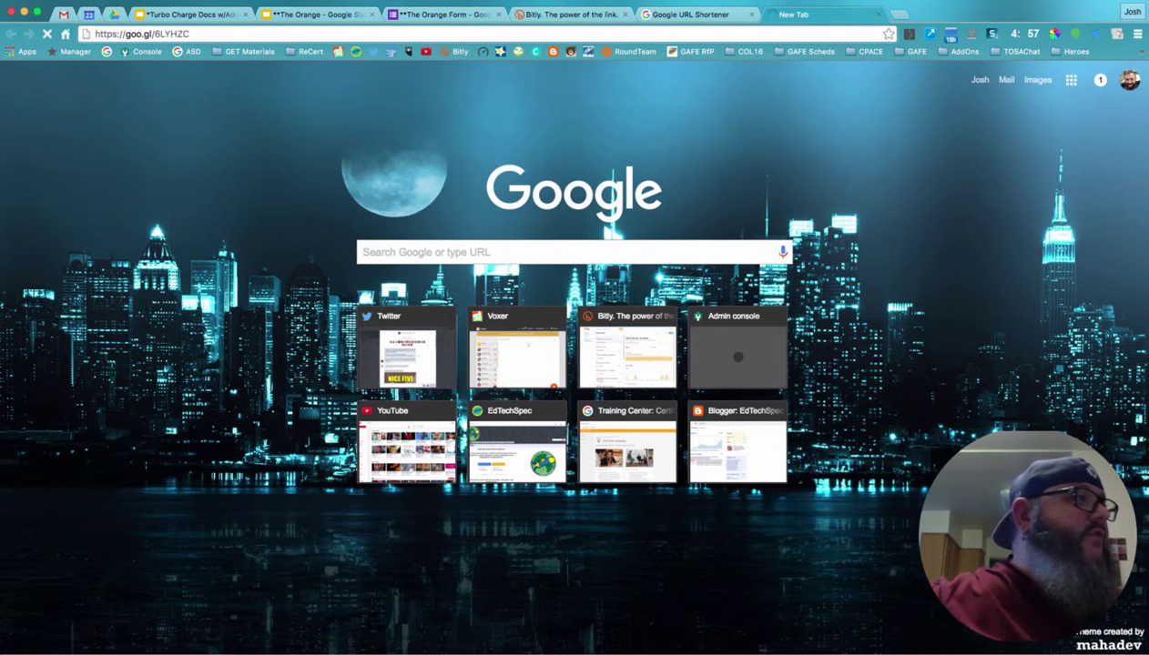